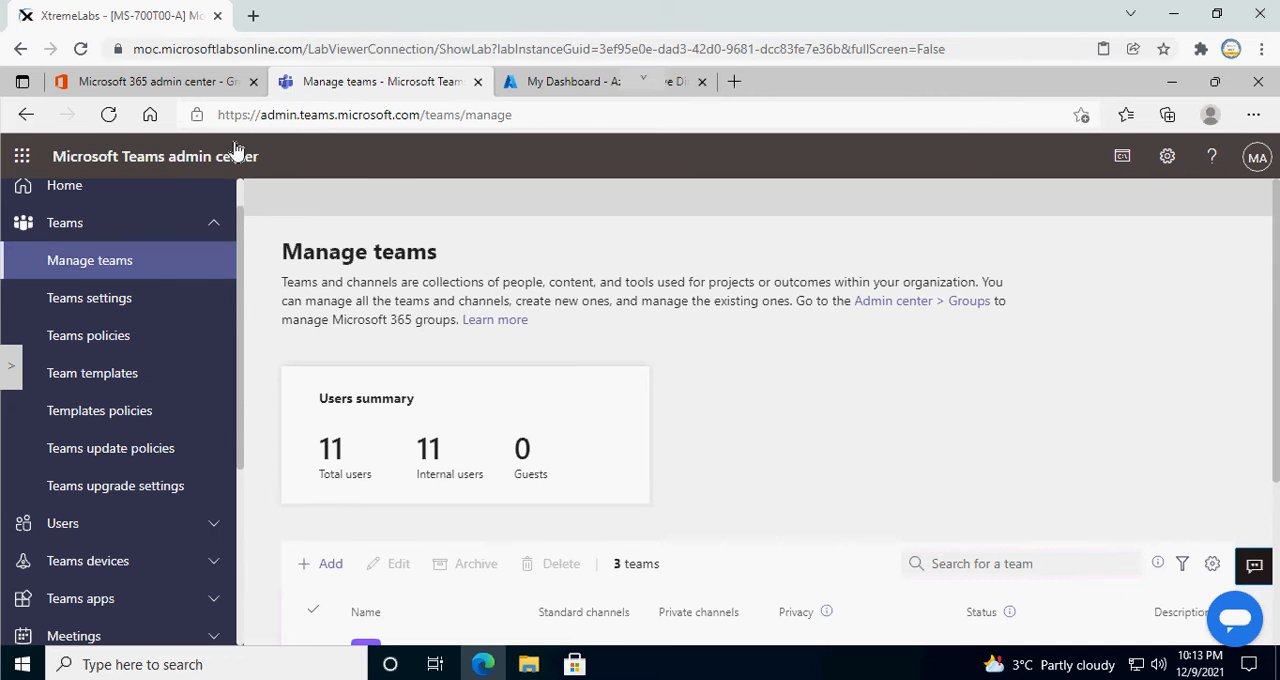
# Step: Review the existing Microsoft 365 groups in the Microsoft 365 admin center and the teams in the Teams admin center
pyautogui.click(212, 82)
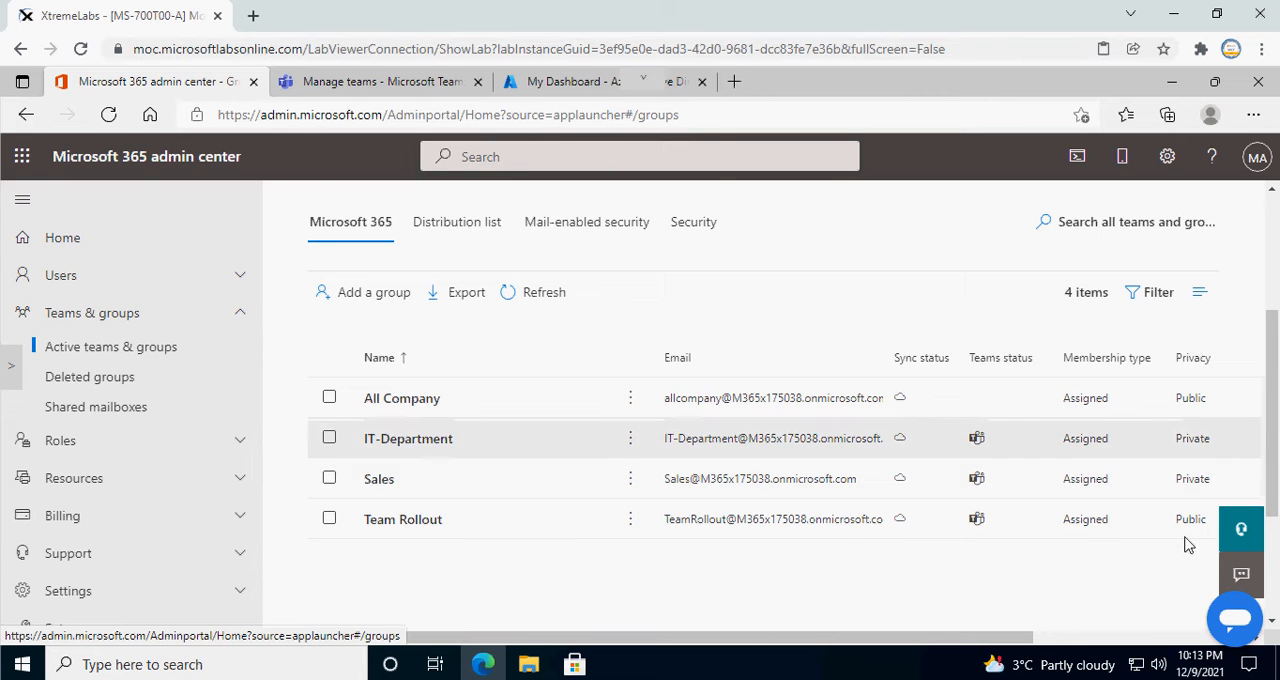
pyautogui.click(413, 82)
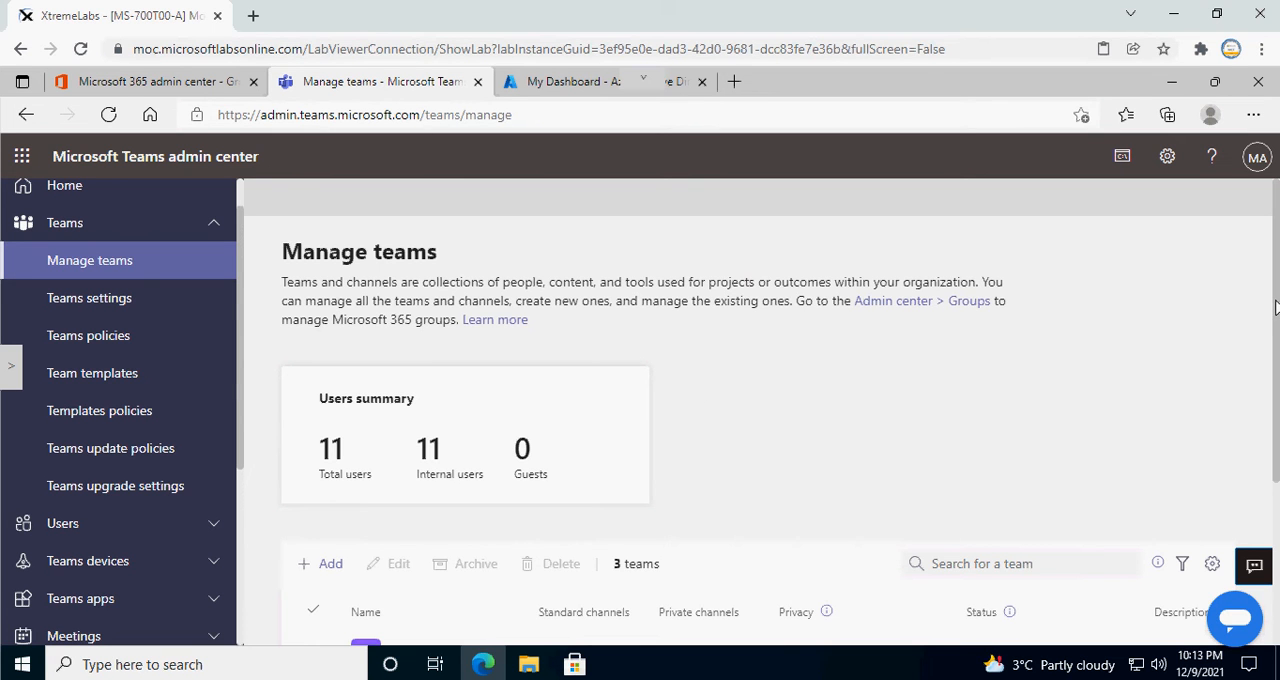
pyautogui.scroll(-3, 730, 316)
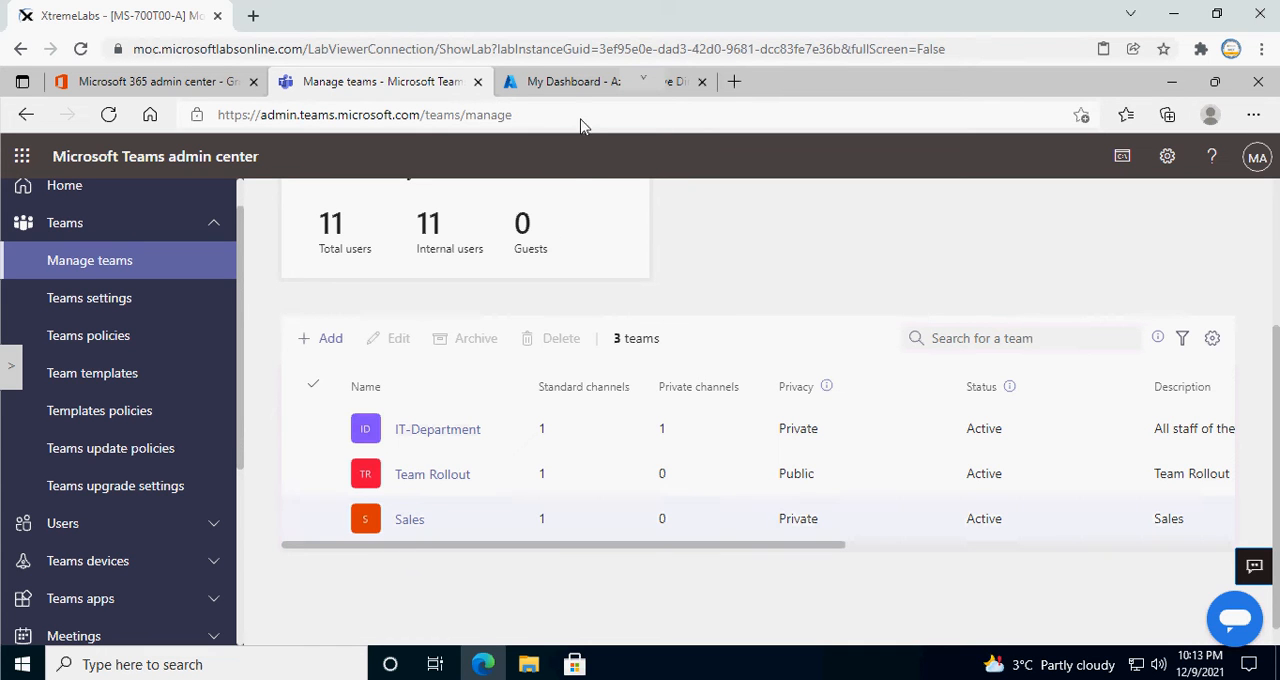
# Step: Switch to the Azure Active Directory admin center and open the Expiration settings for Contoso's groups
pyautogui.click(562, 82)
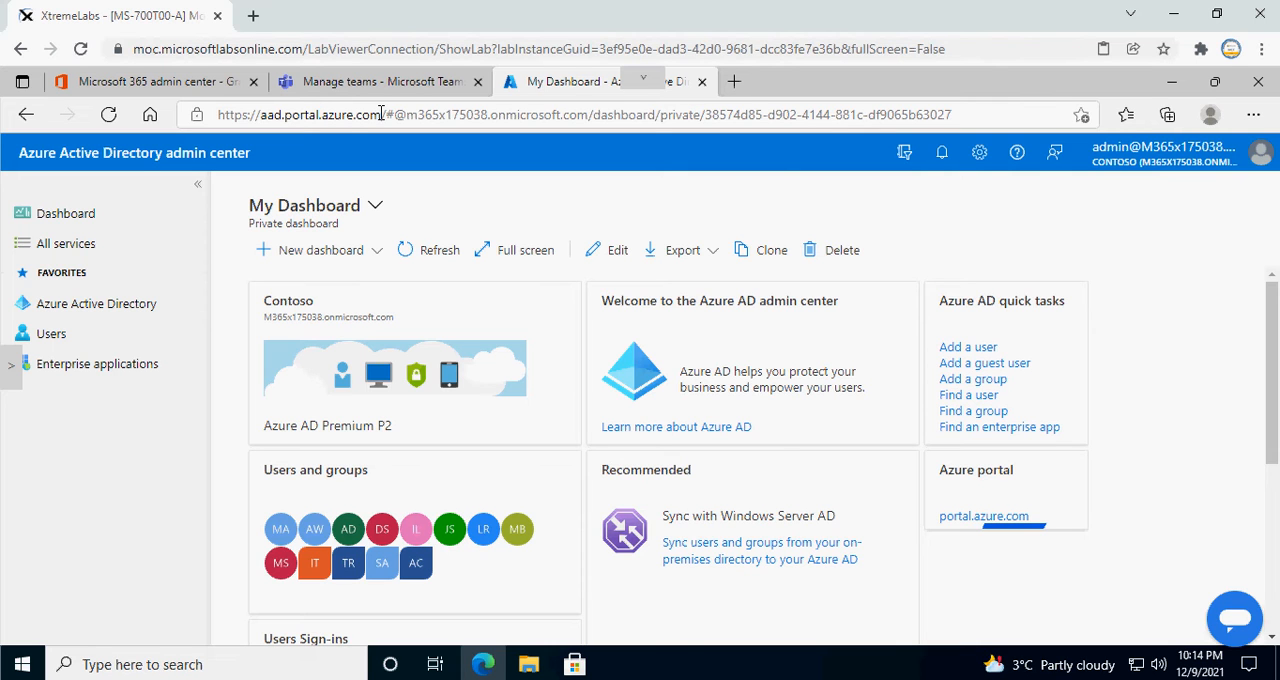
pyautogui.click(115, 308)
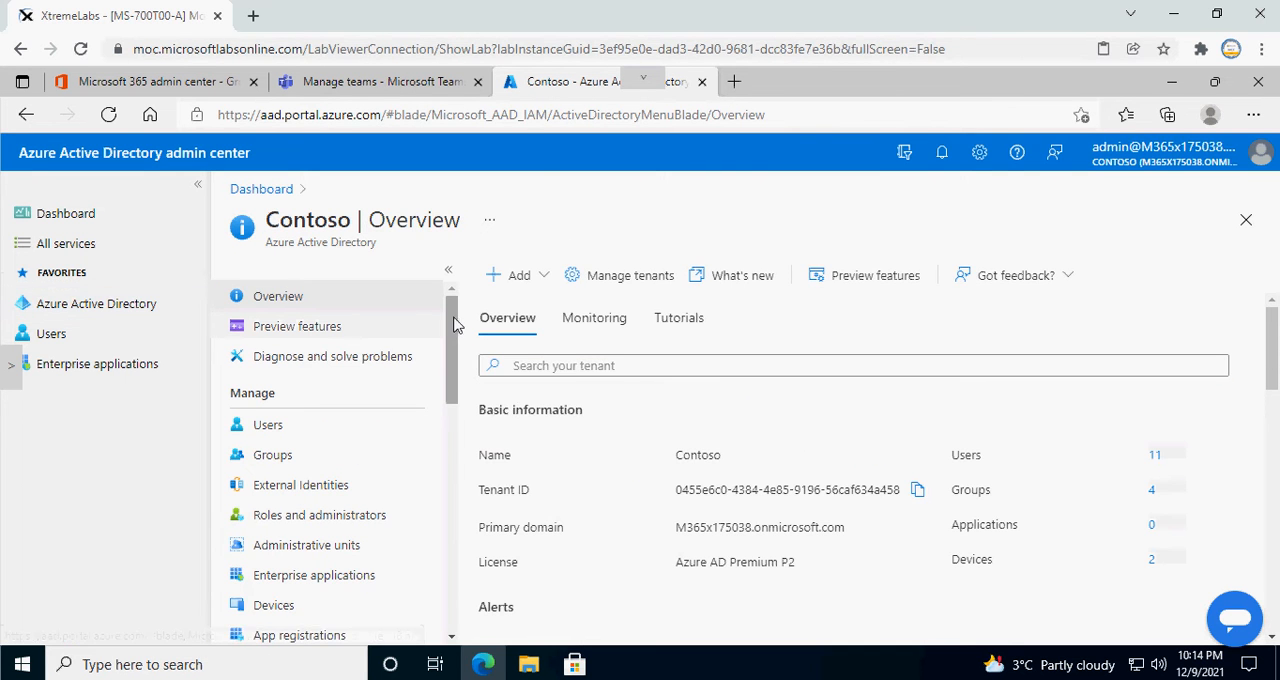
pyautogui.scroll(-2, 451, 337)
pyautogui.moveTo(454, 346)
pyautogui.mouseDown()
pyautogui.moveTo(455, 365)
pyautogui.moveTo(457, 340)
pyautogui.mouseUp()
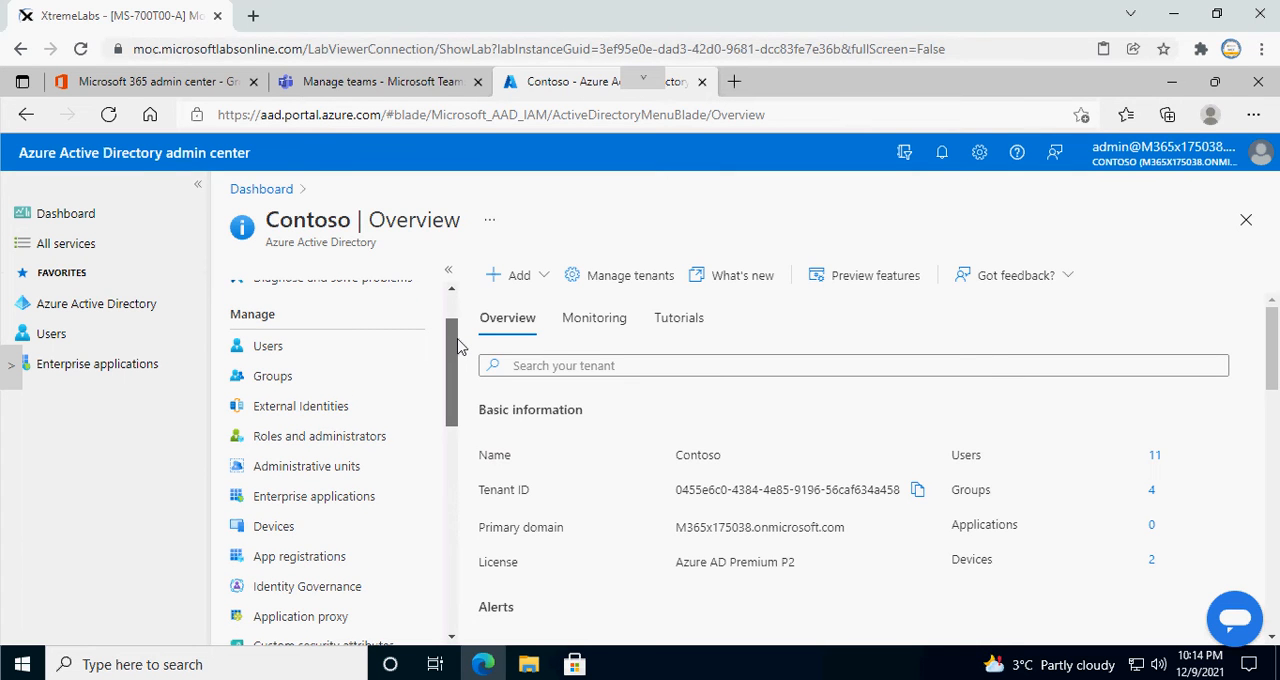
pyautogui.moveTo(457, 338); pyautogui.dragTo(457, 332)
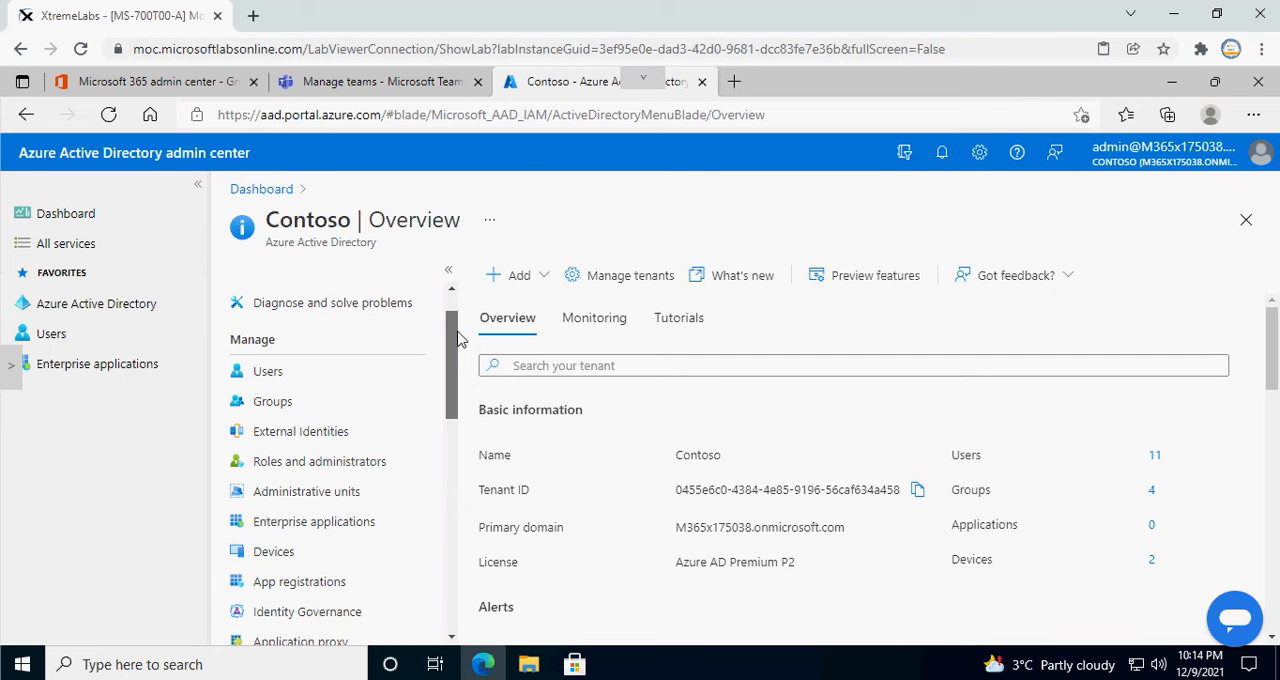
pyautogui.click(272, 402)
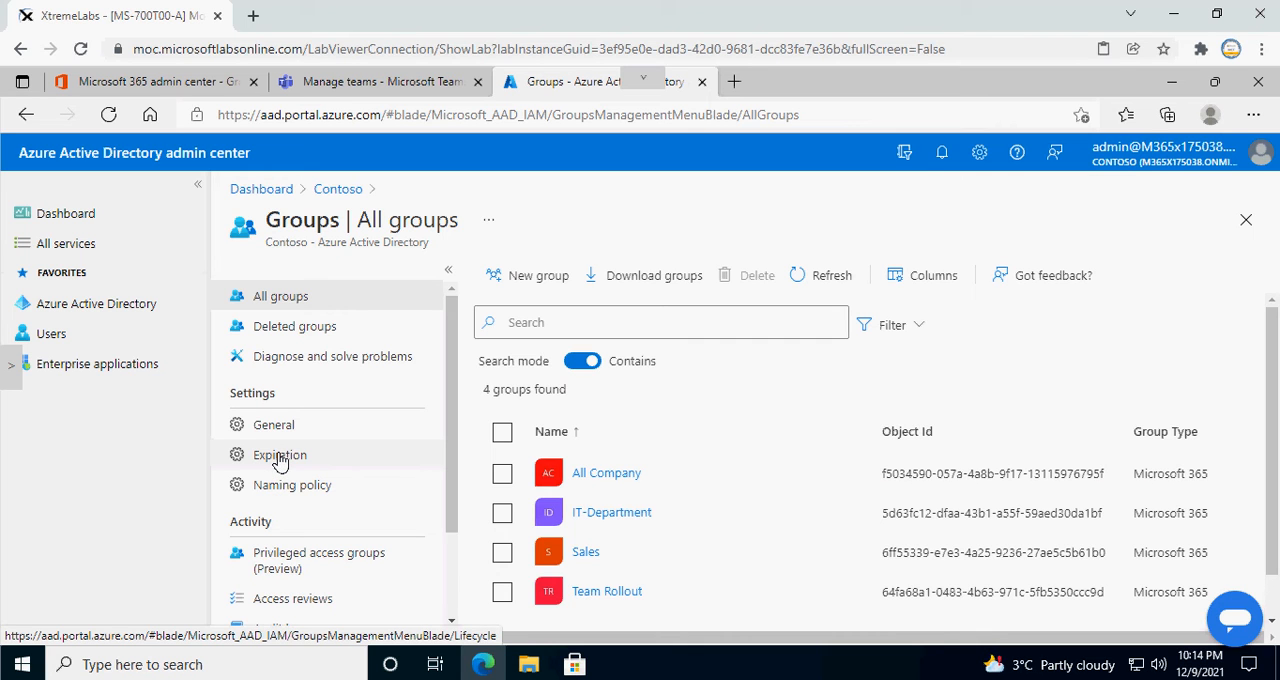
pyautogui.click(281, 460)
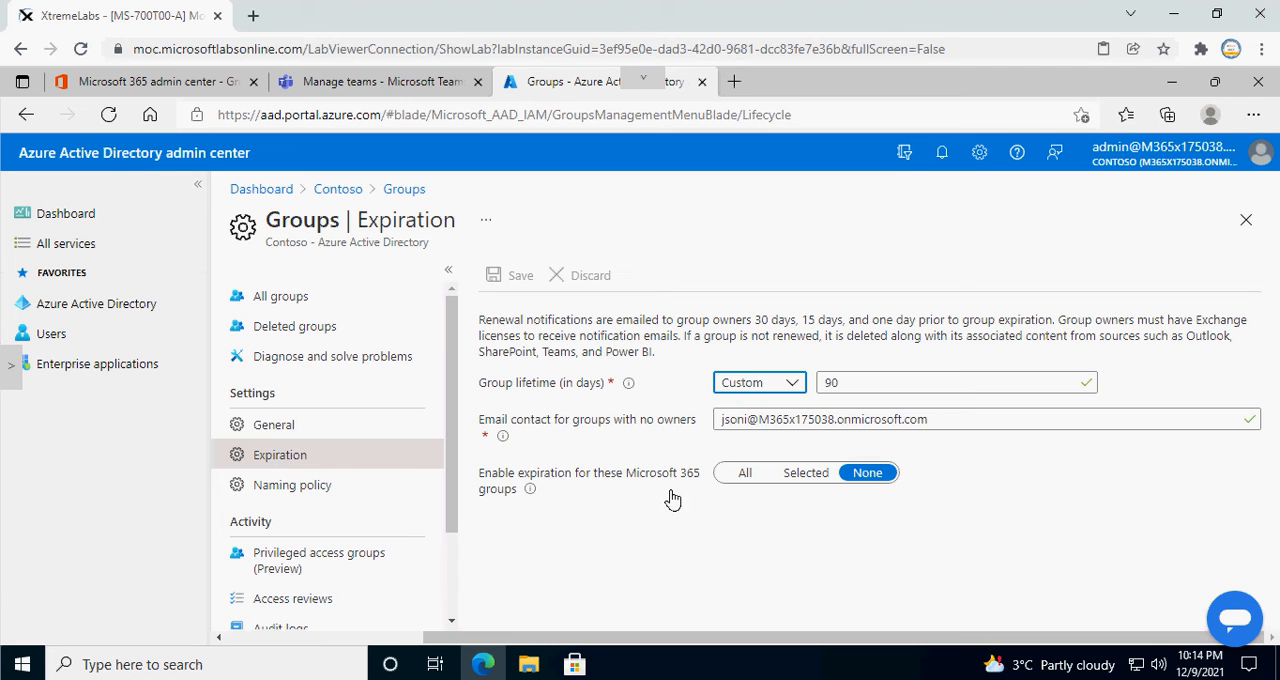
# Step: Try the 180-day and 365-day presets for the group lifetime and return the setting to Custom
pyautogui.click(796, 387)
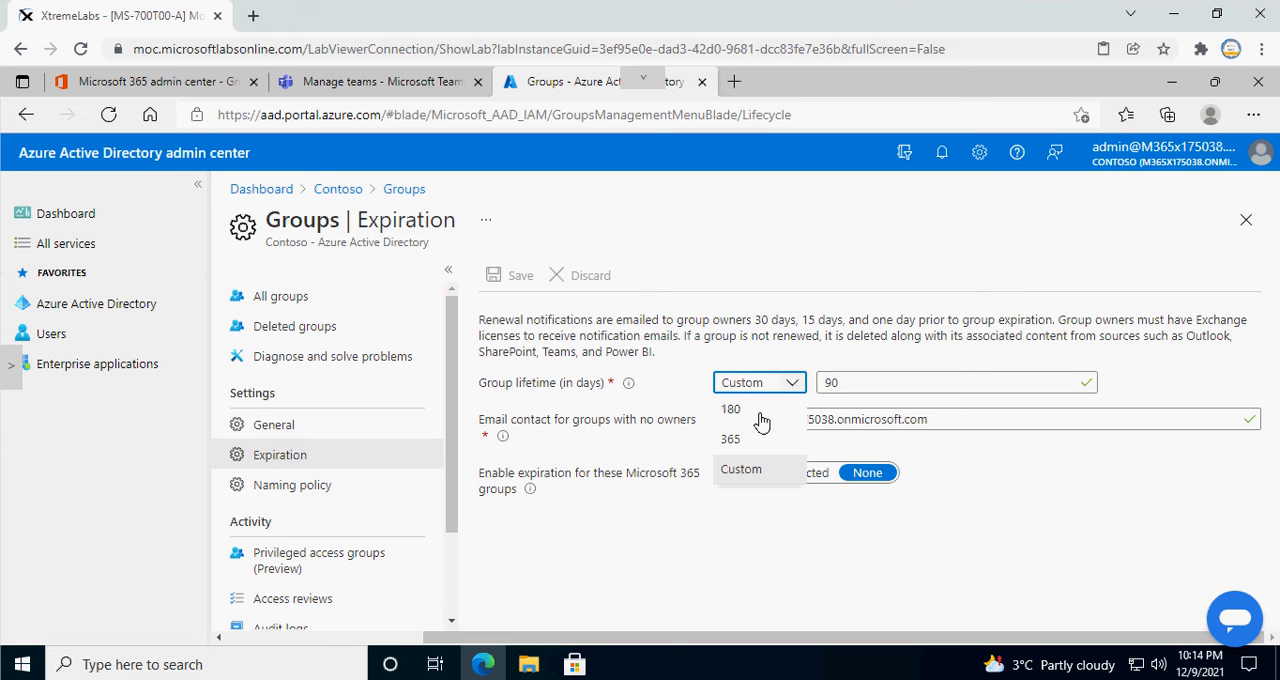
pyautogui.click(760, 412)
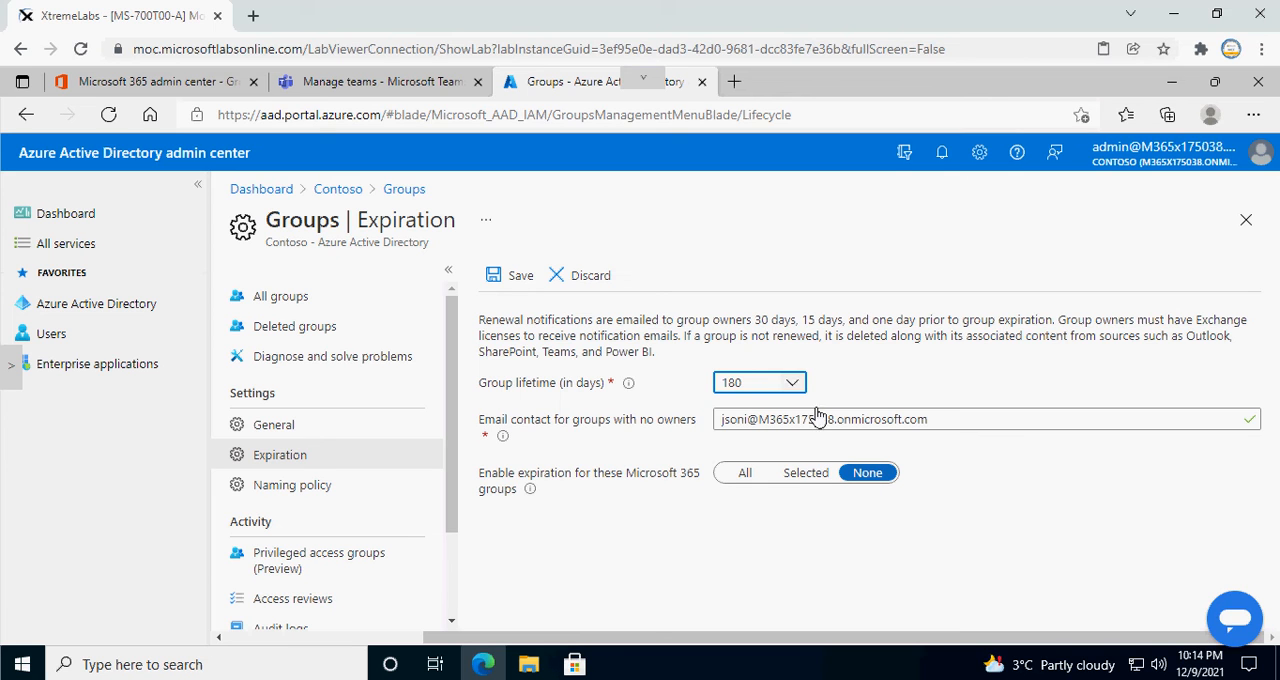
pyautogui.click(798, 389)
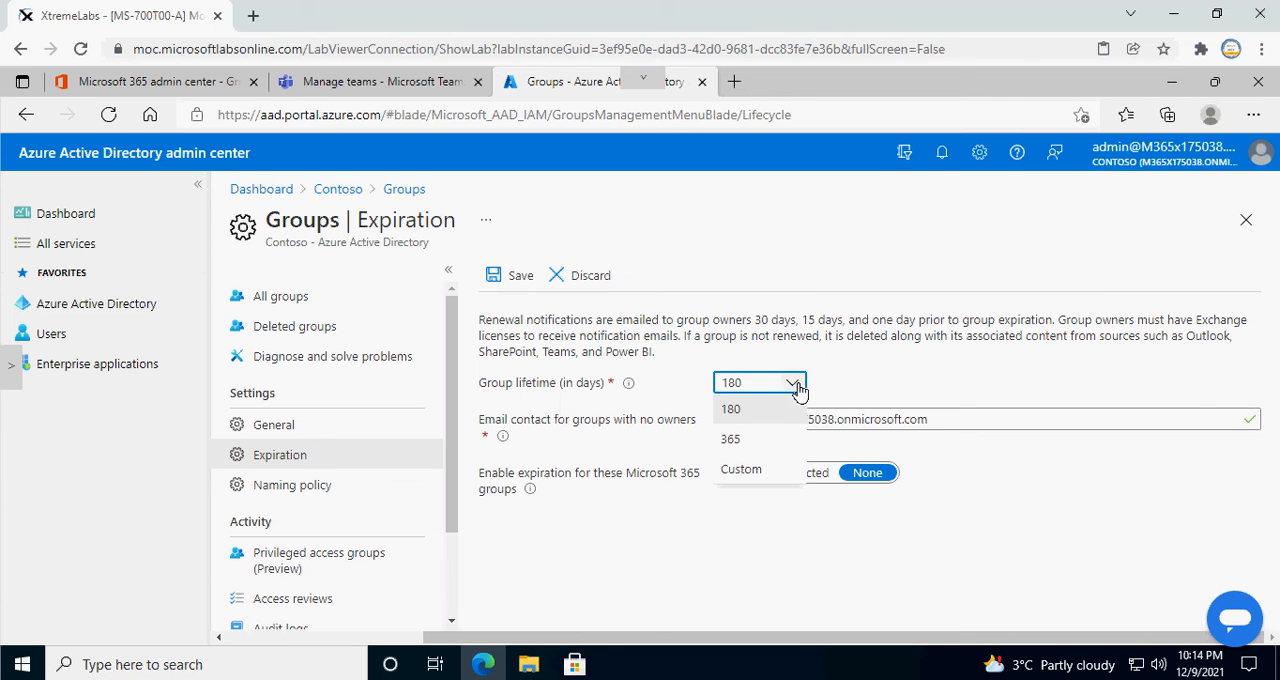
pyautogui.click(745, 442)
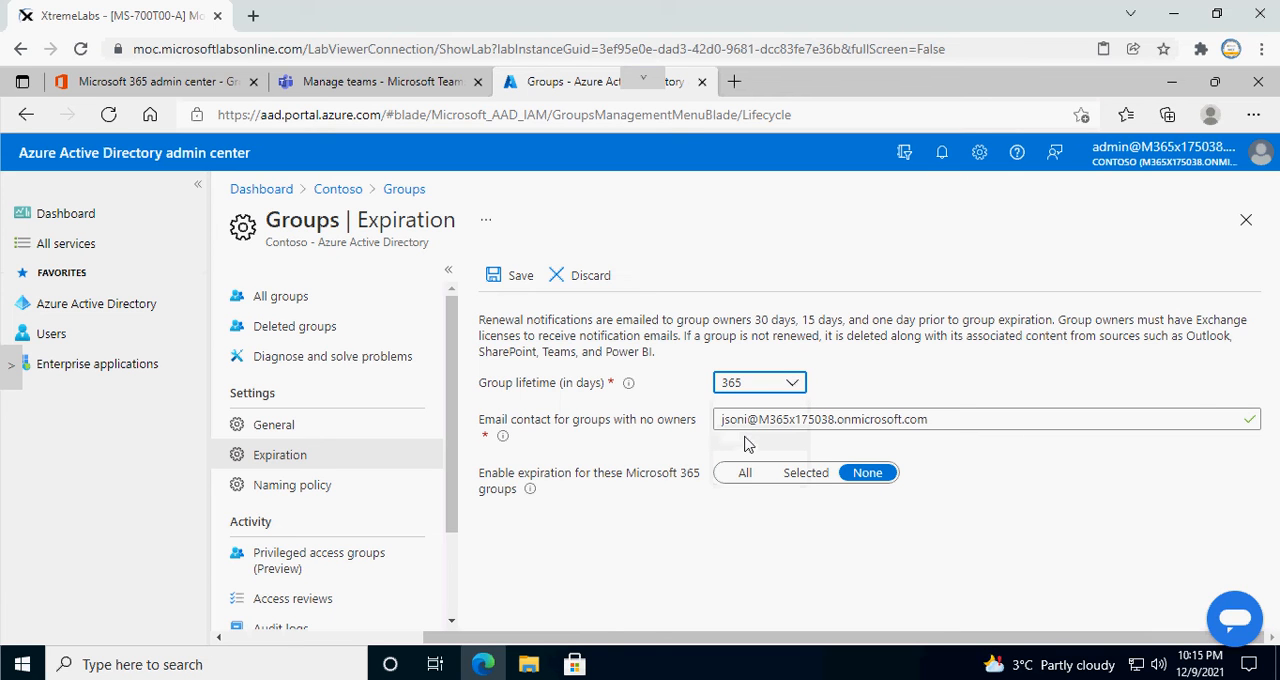
pyautogui.click(799, 389)
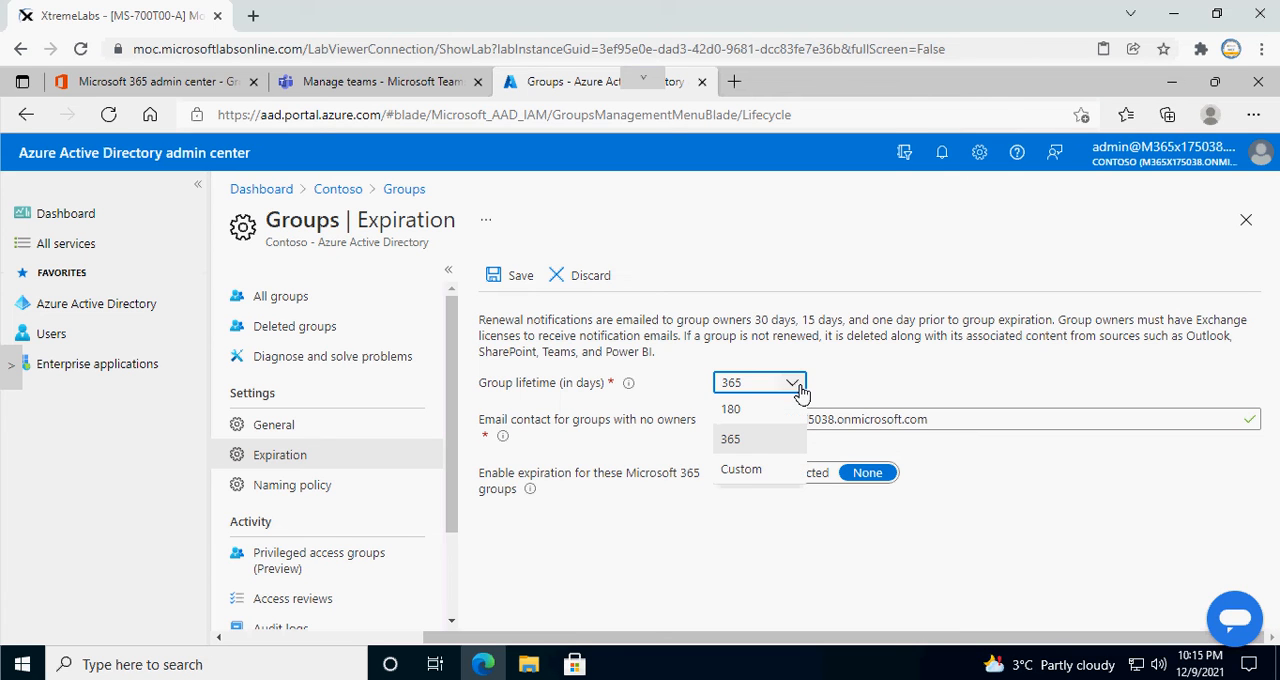
pyautogui.click(746, 476)
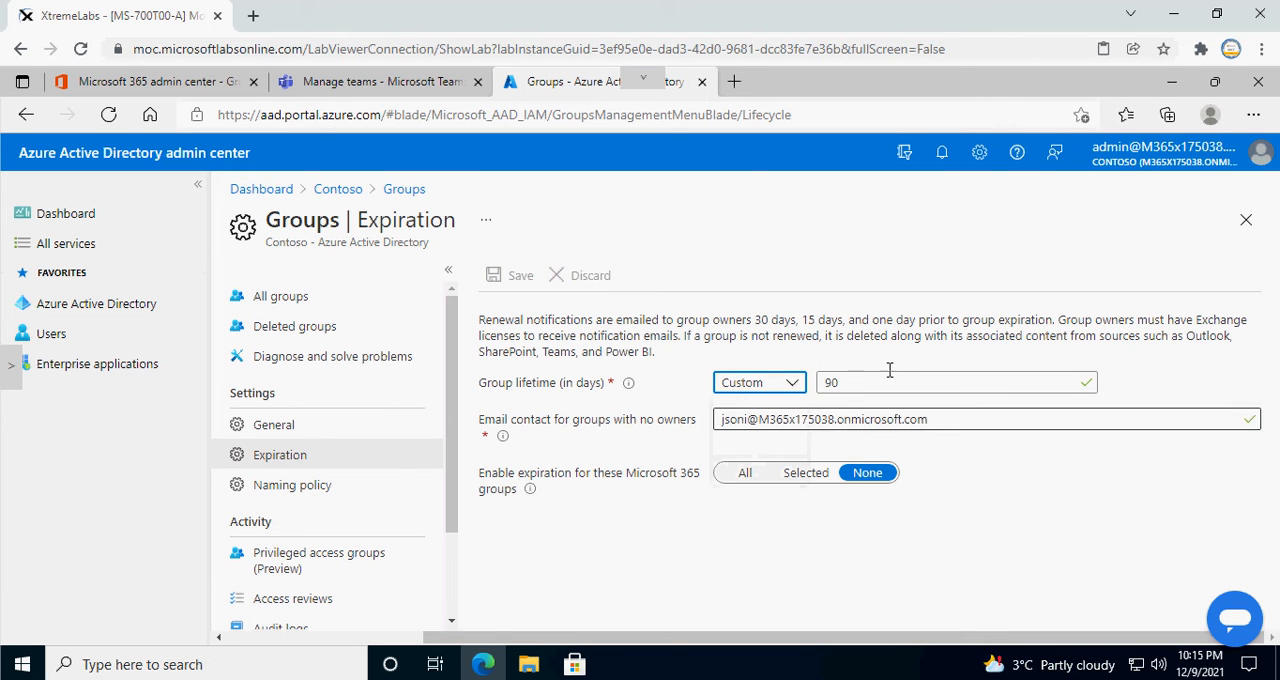
# Step: Set the custom group lifetime to 60 days
pyautogui.moveTo(845, 382); pyautogui.dragTo(796, 384)
pyautogui.click(796, 384)
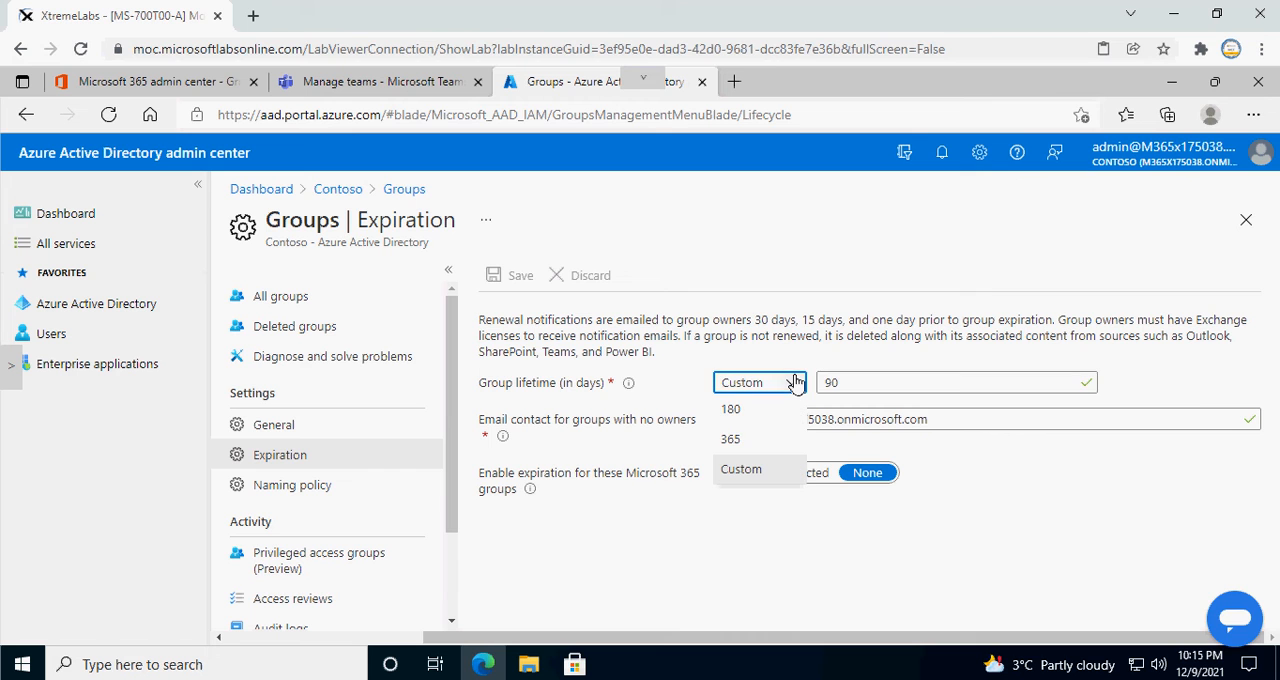
pyautogui.click(850, 376)
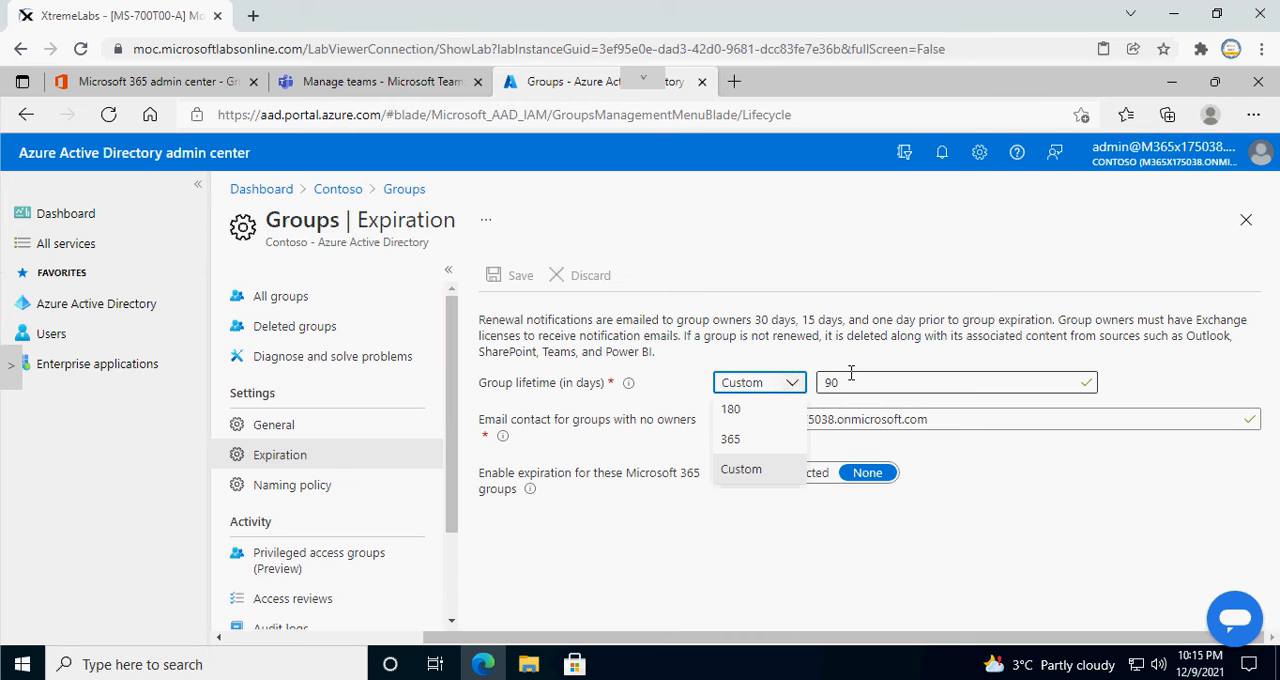
pyautogui.press('BackSpace')
pyautogui.press('BackSpace')
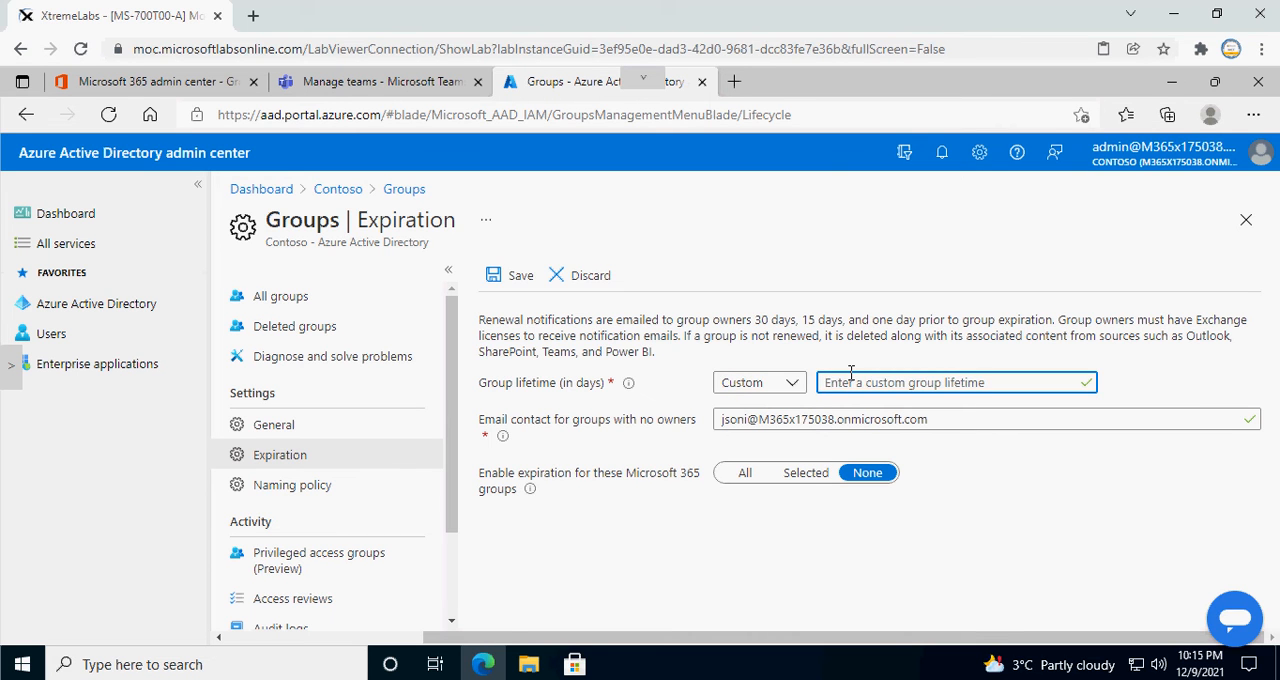
pyautogui.write('60')
pyautogui.click(1019, 469)
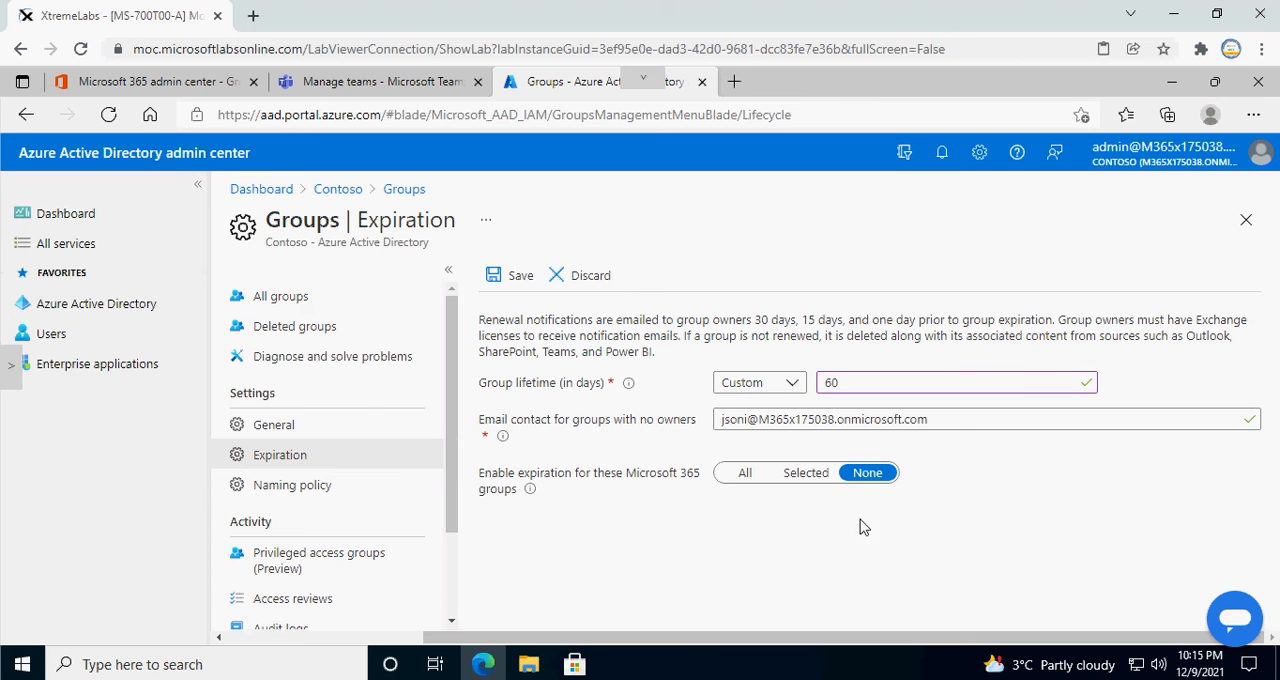
# Step: Enable expiration for selected Microsoft 365 groups with Sales as the only group, and save the expiration settings
pyautogui.click(807, 474)
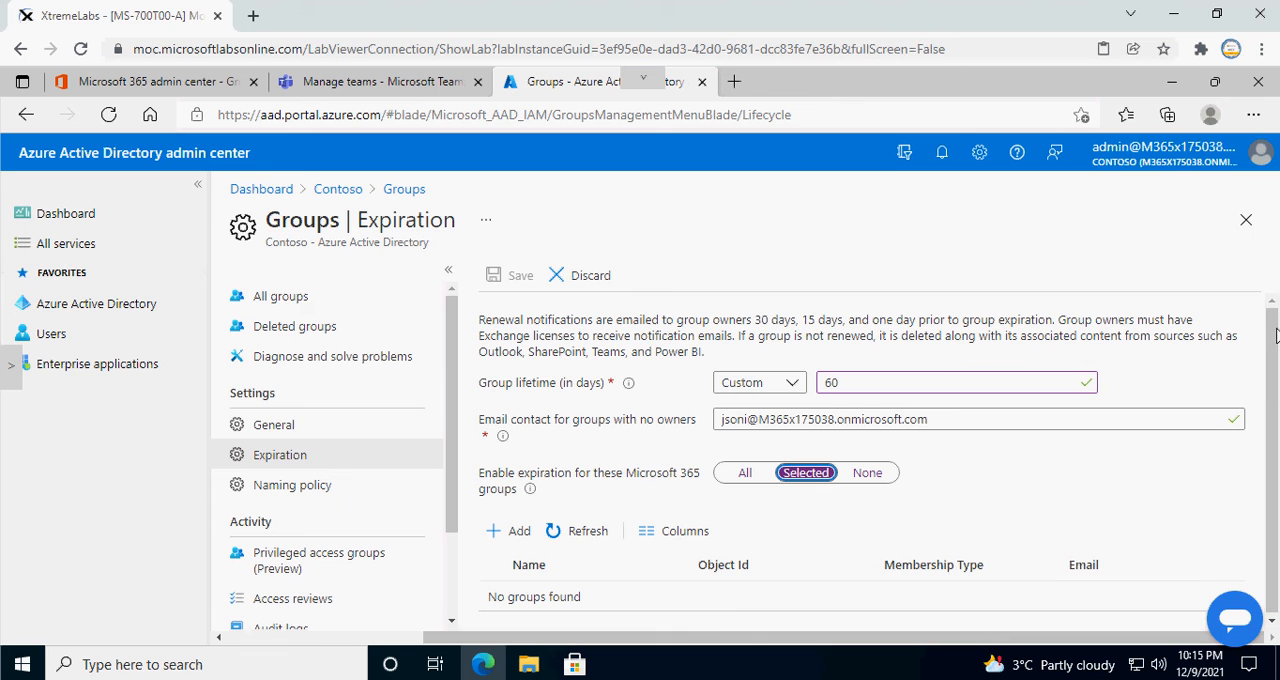
pyautogui.moveTo(1271, 349); pyautogui.dragTo(1276, 397)
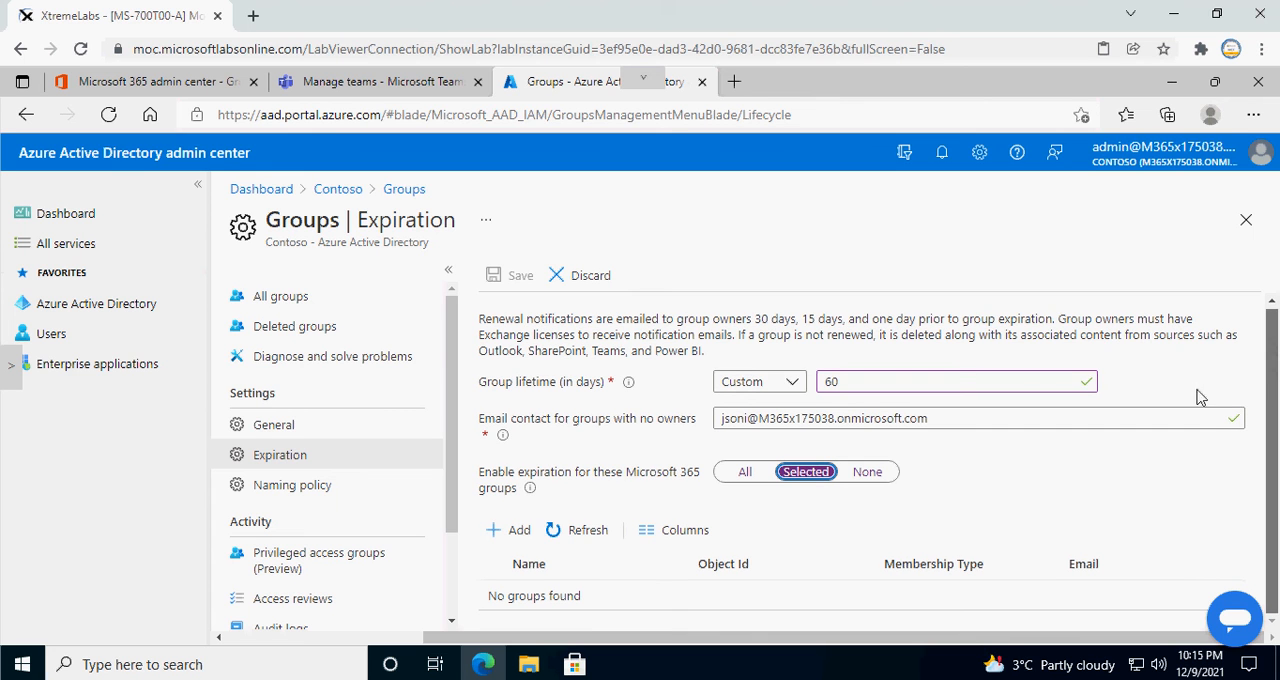
pyautogui.click(518, 533)
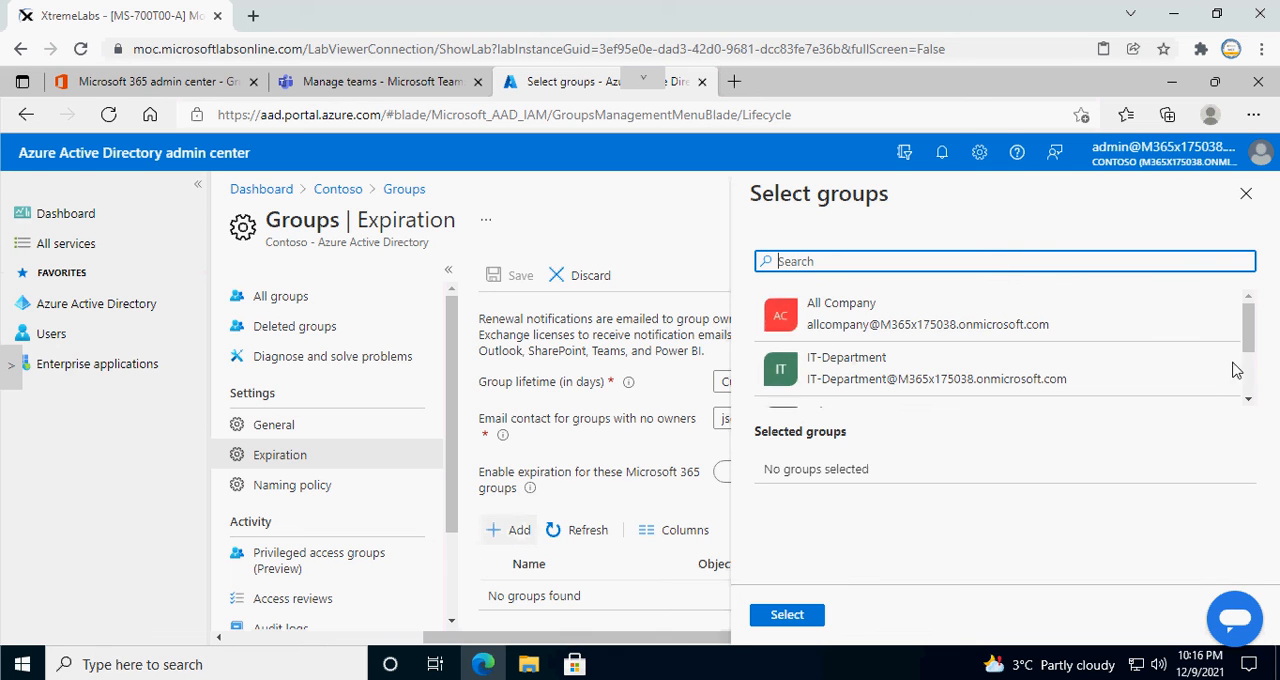
pyautogui.moveTo(1248, 343); pyautogui.dragTo(1254, 372)
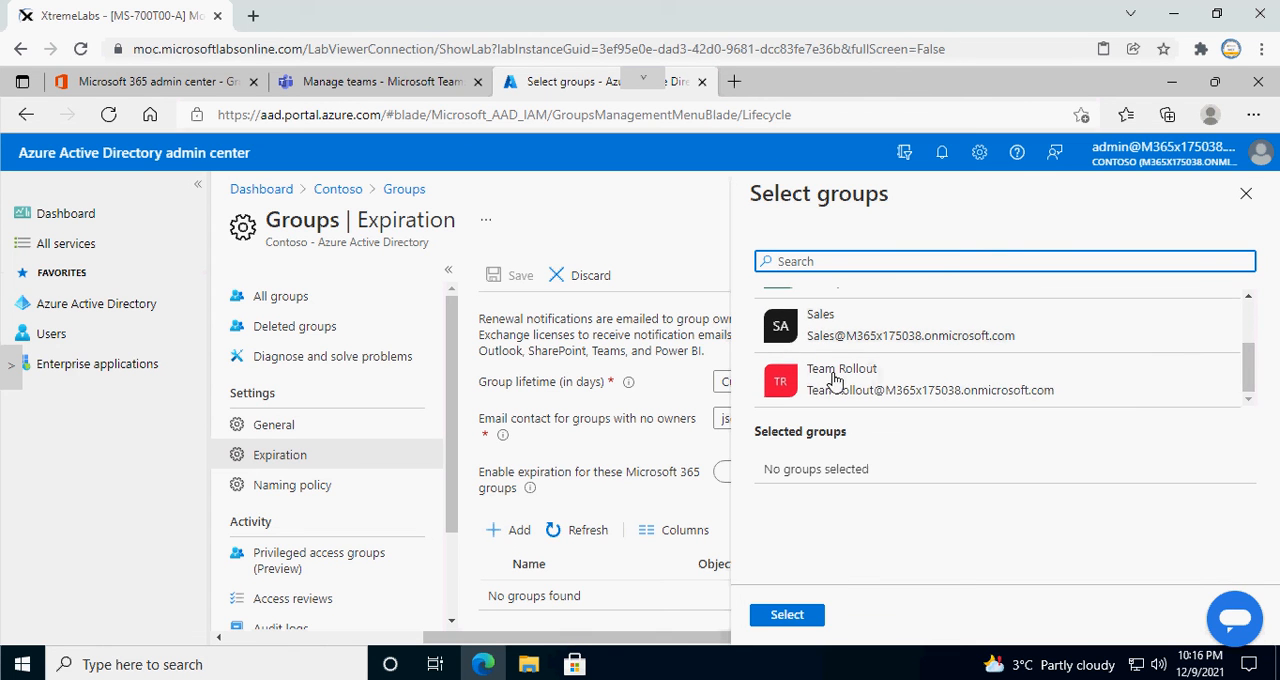
pyautogui.click(828, 334)
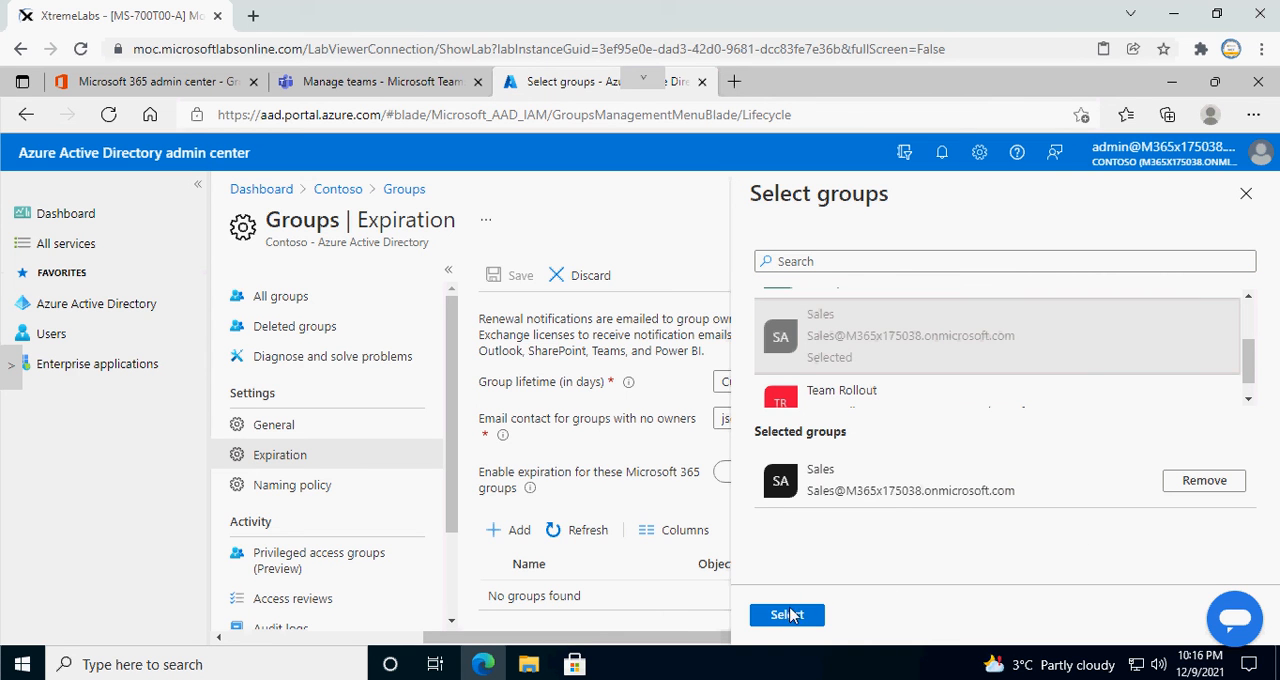
pyautogui.click(787, 616)
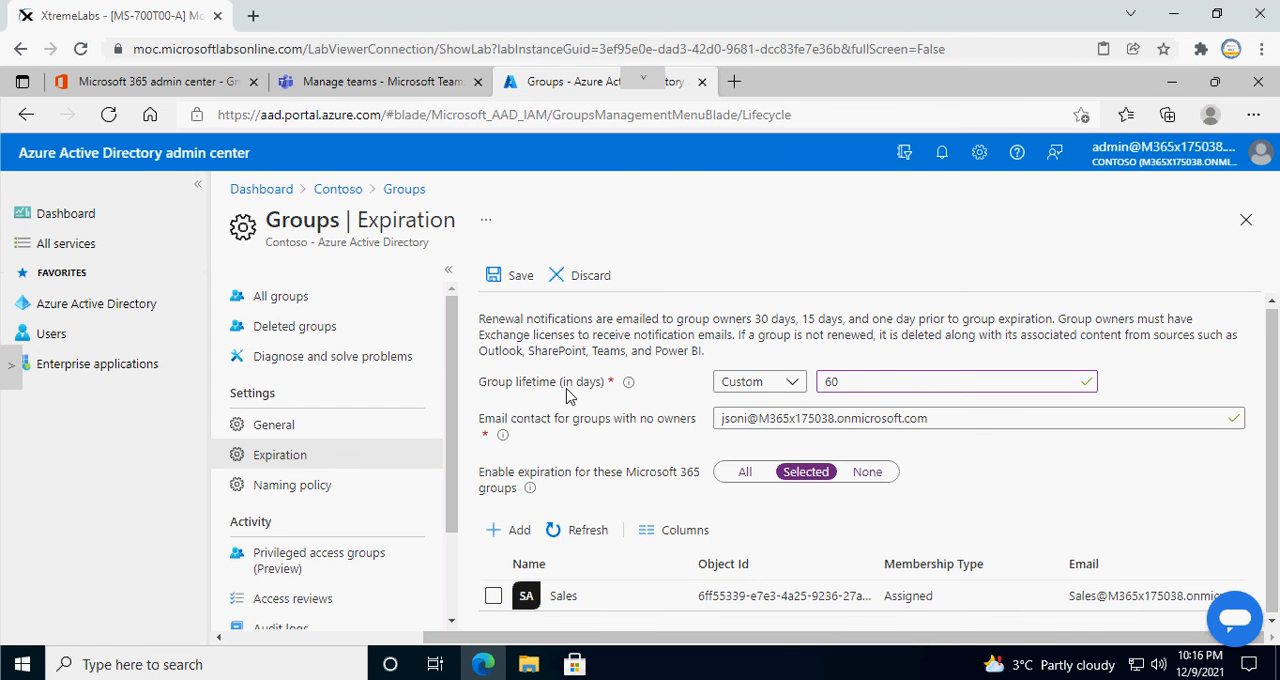
pyautogui.click(494, 598)
pyautogui.click(520, 277)
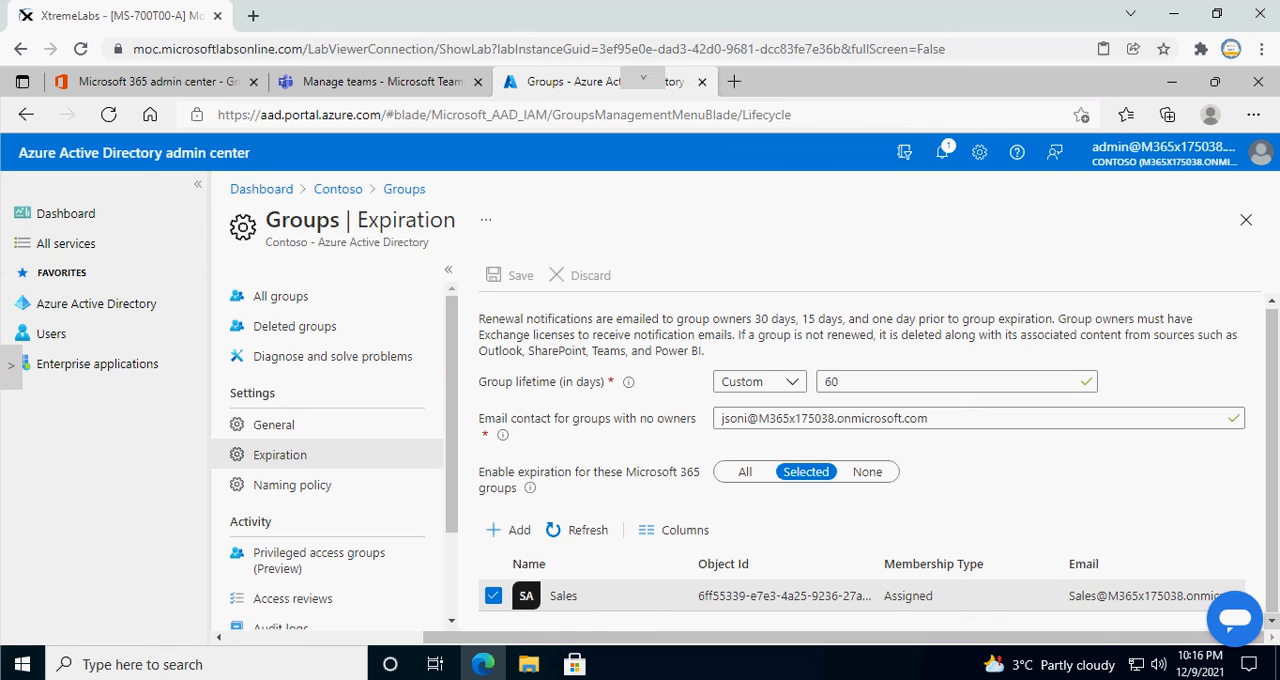
pyautogui.click(1031, 679)
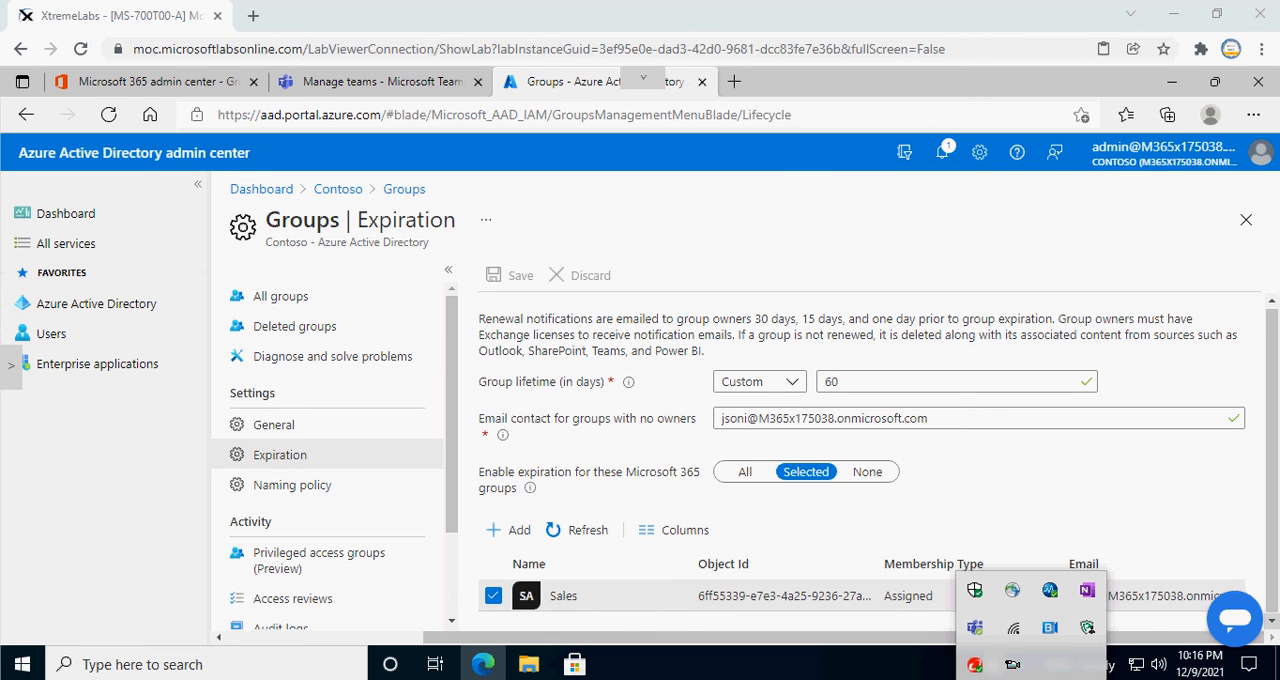